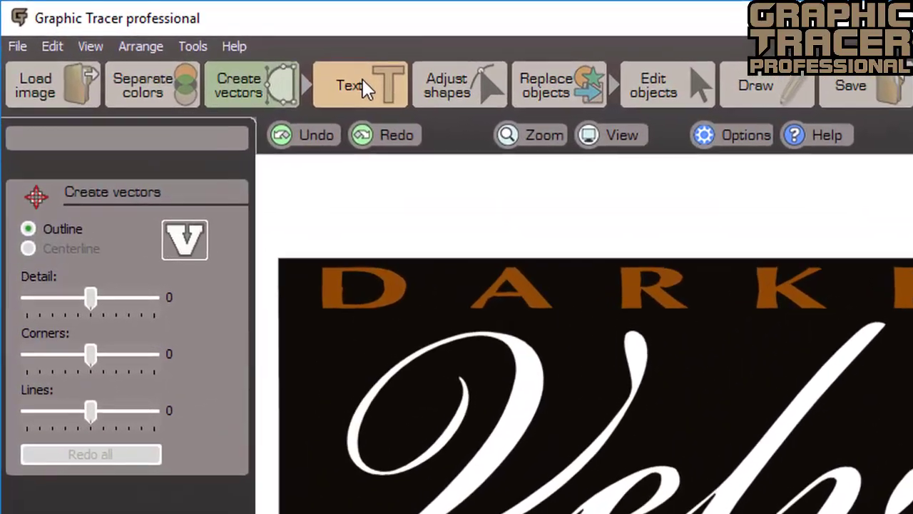
click(224, 51)
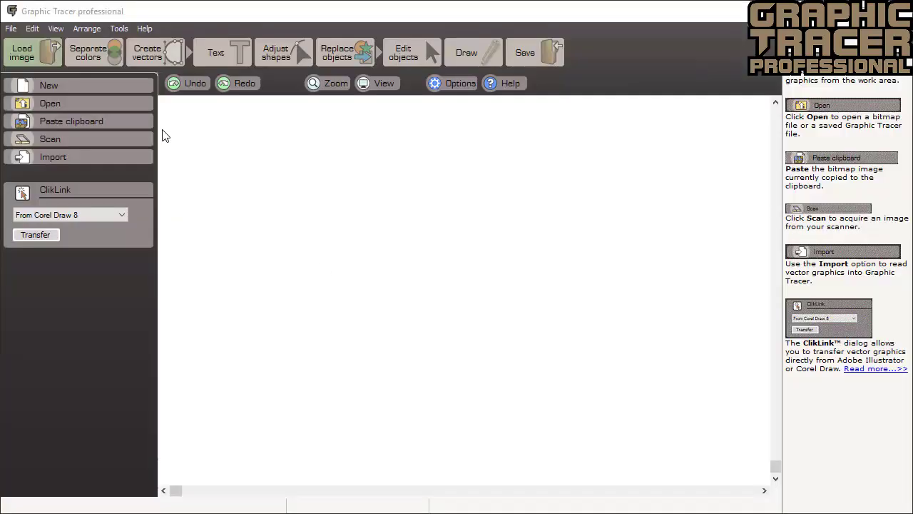
Step: Open the sample image Velvet.gif and separate its colors using the automatically picked bitmap colors
click(123, 105)
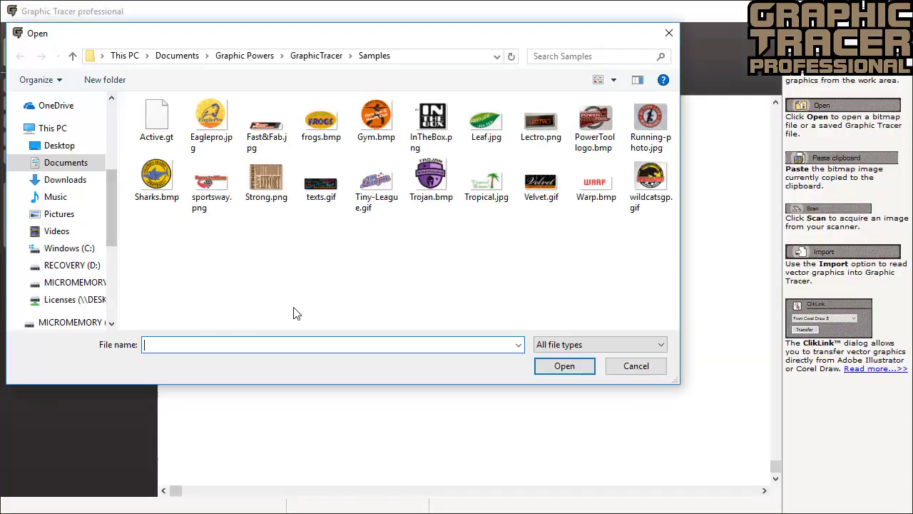
double_click(542, 187)
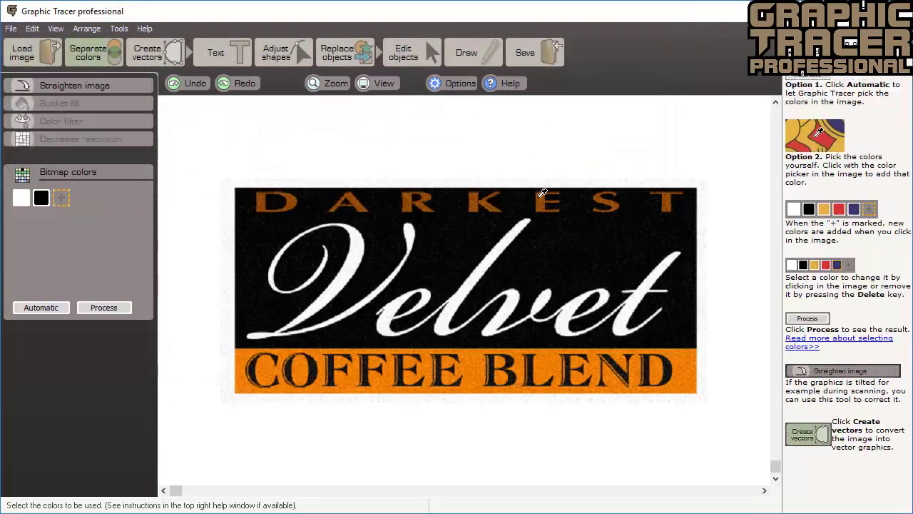
click(48, 307)
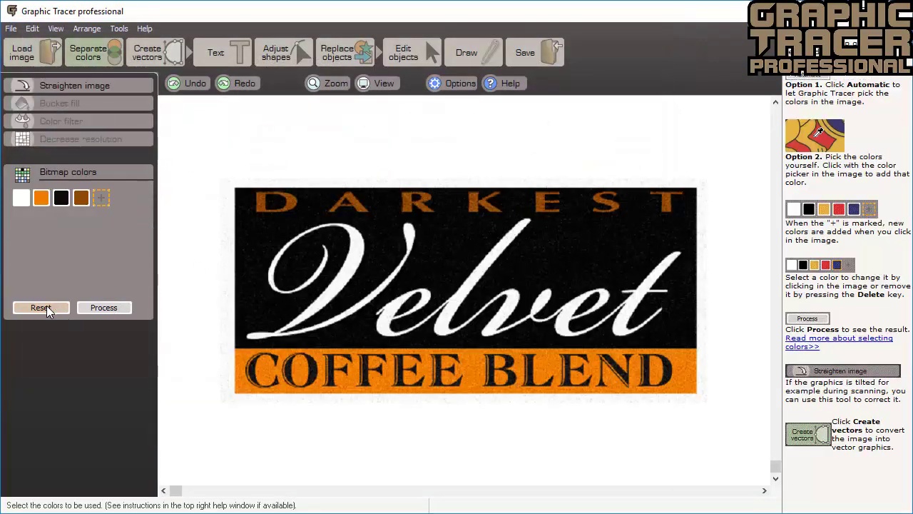
click(104, 308)
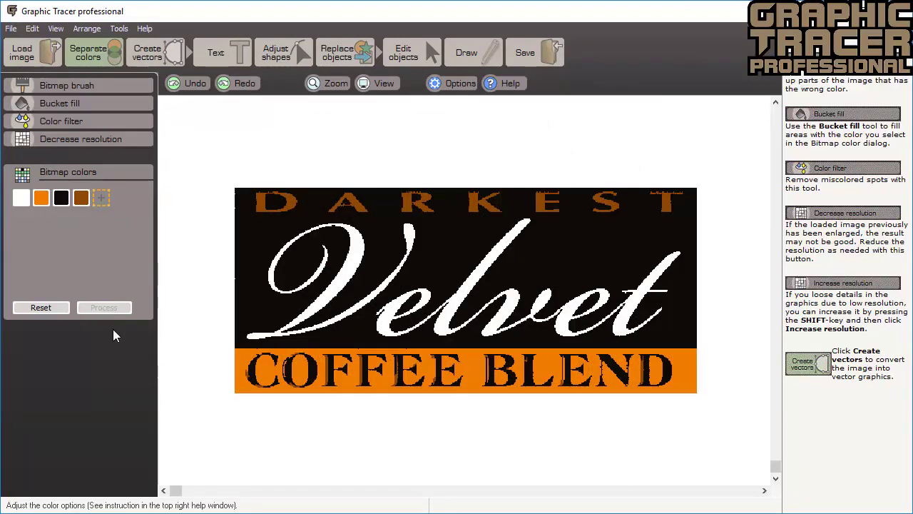
Step: Set the black bitmap color's adjustment to +21 and reprocess the image
click(64, 202)
drag(55, 281, 72, 281)
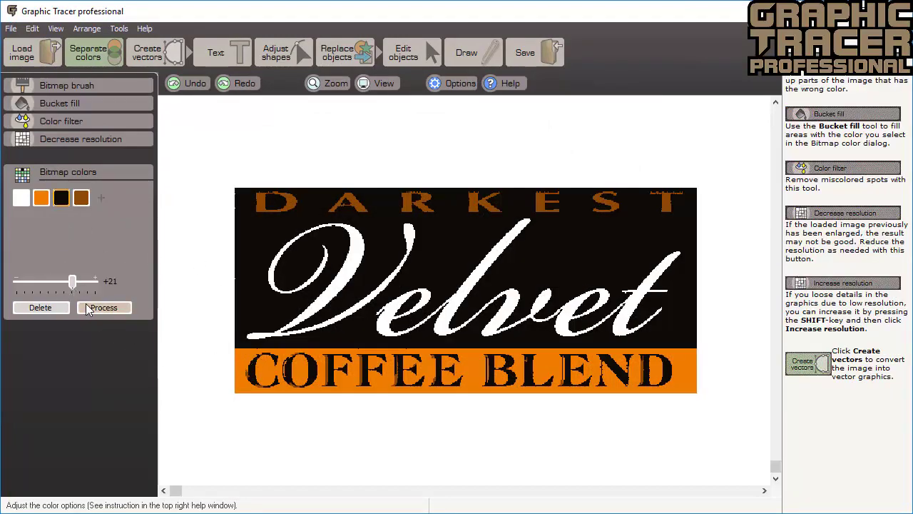
click(94, 309)
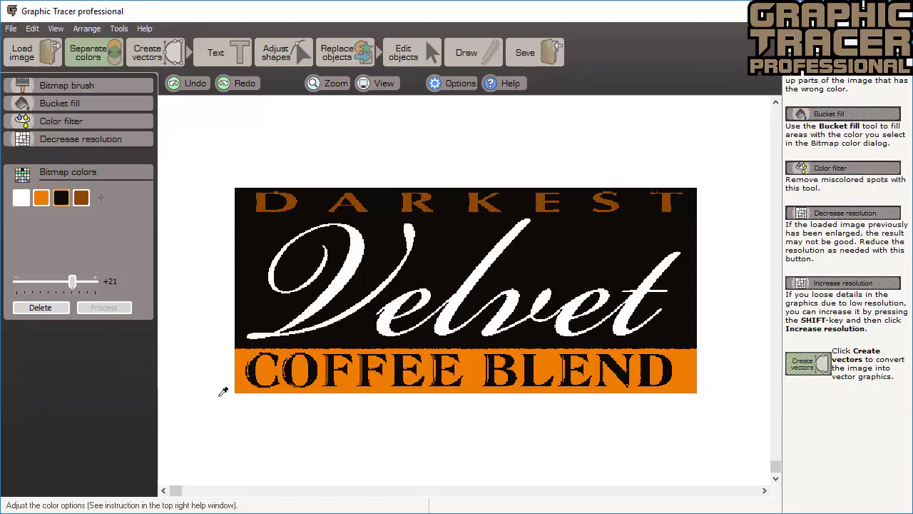
Step: Filter miscolored spots around COFFEE BLEND with white, orange and black as the allowed colors, and convert the image into vectors
scroll(468, 285, up, 2)
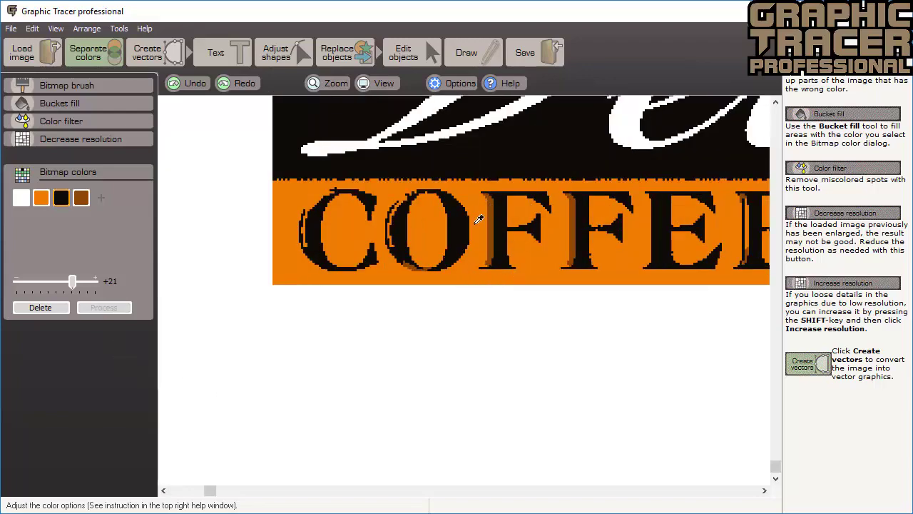
scroll(469, 253, down, 1)
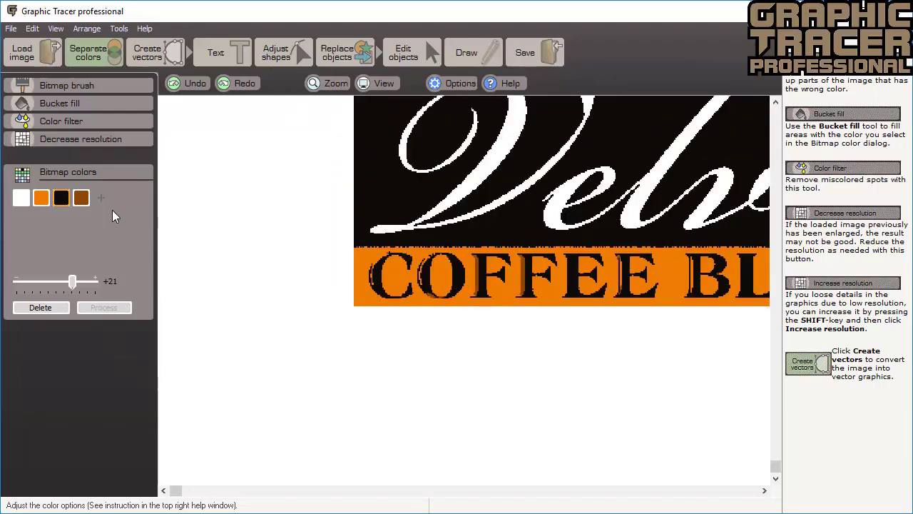
click(74, 125)
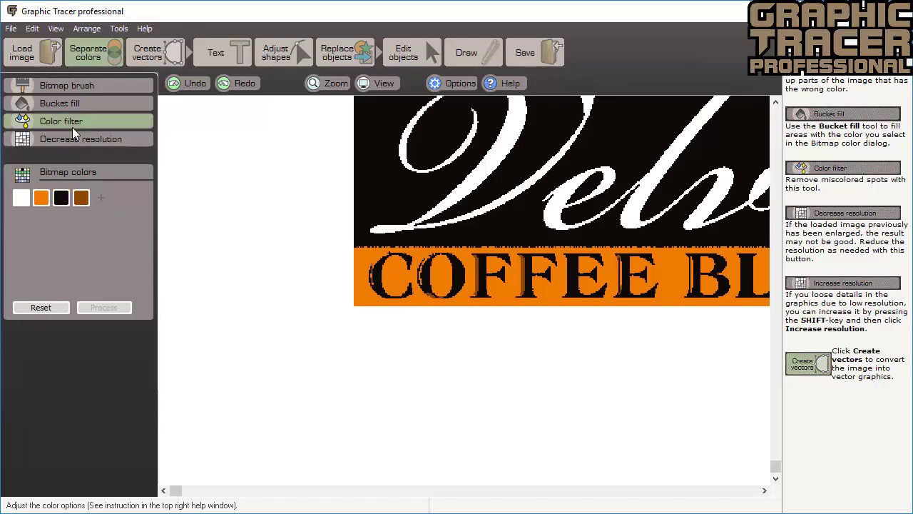
click(72, 127)
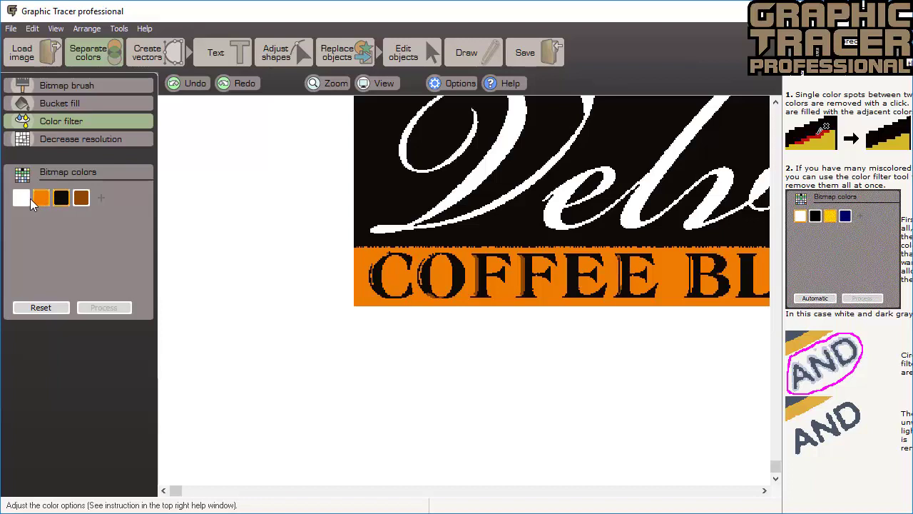
scroll(167, 255, down, 1)
mouse_move(311, 248)
mouse_down()
mouse_move(289, 254)
mouse_move(288, 268)
mouse_move(329, 326)
mouse_move(506, 353)
mouse_move(707, 352)
mouse_move(742, 321)
mouse_move(743, 257)
mouse_up()
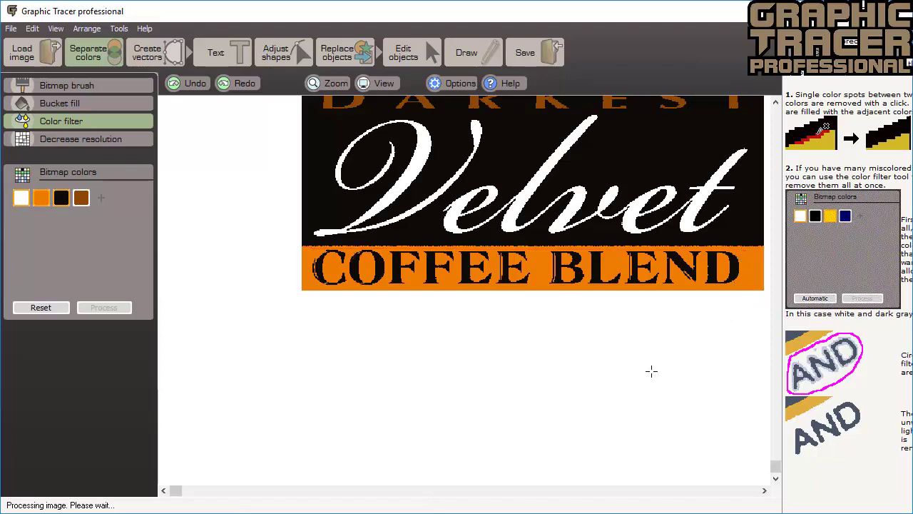
click(160, 55)
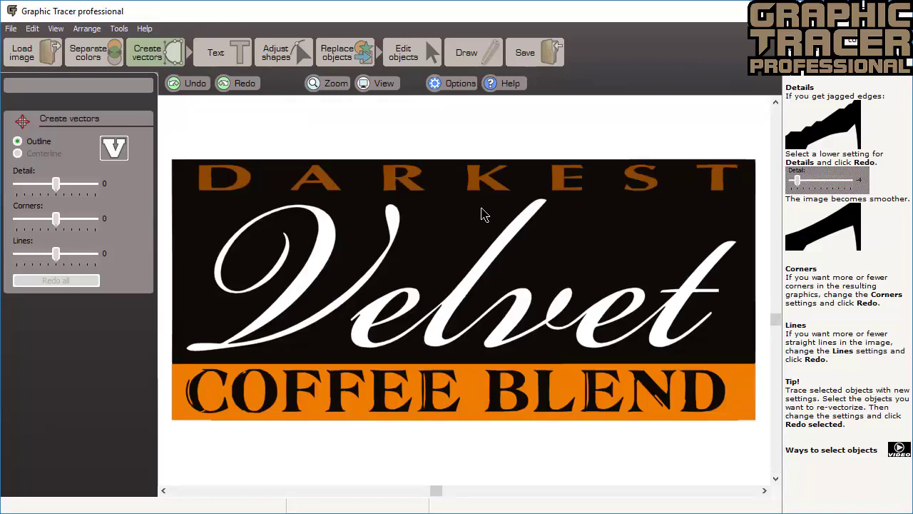
Step: Run font identification on the COFFEE BLEND lettering as straight text, accepting the recognized letters
click(223, 53)
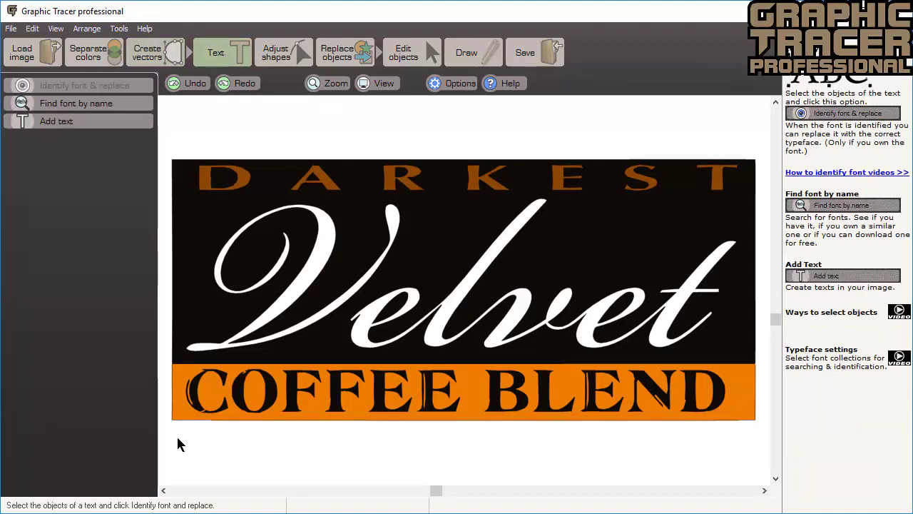
drag(177, 438, 746, 364)
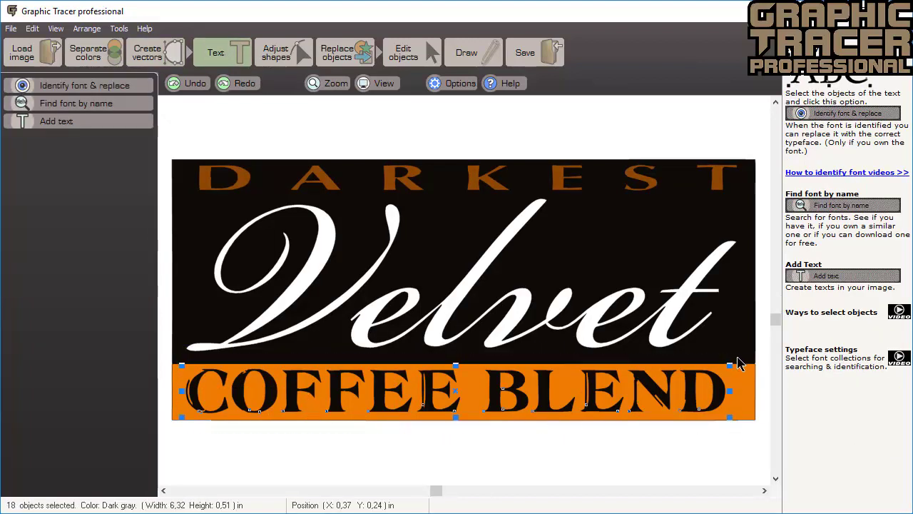
click(111, 85)
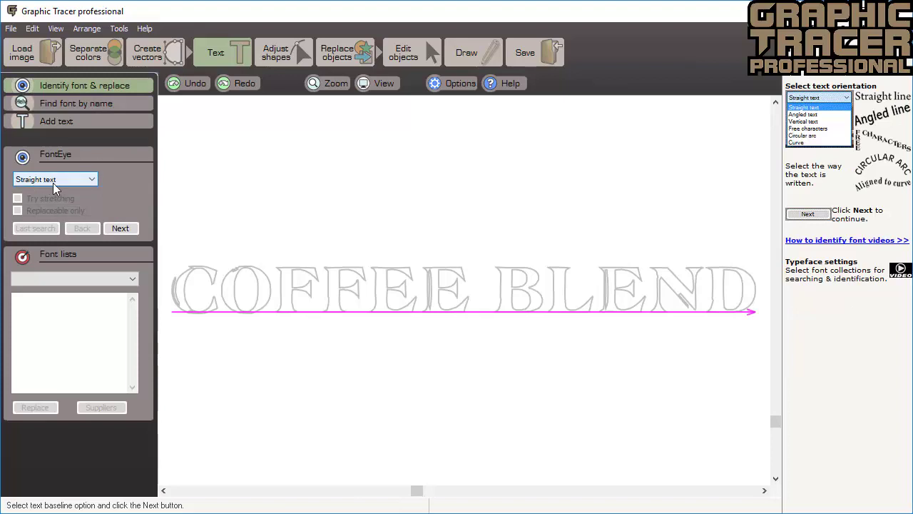
click(126, 231)
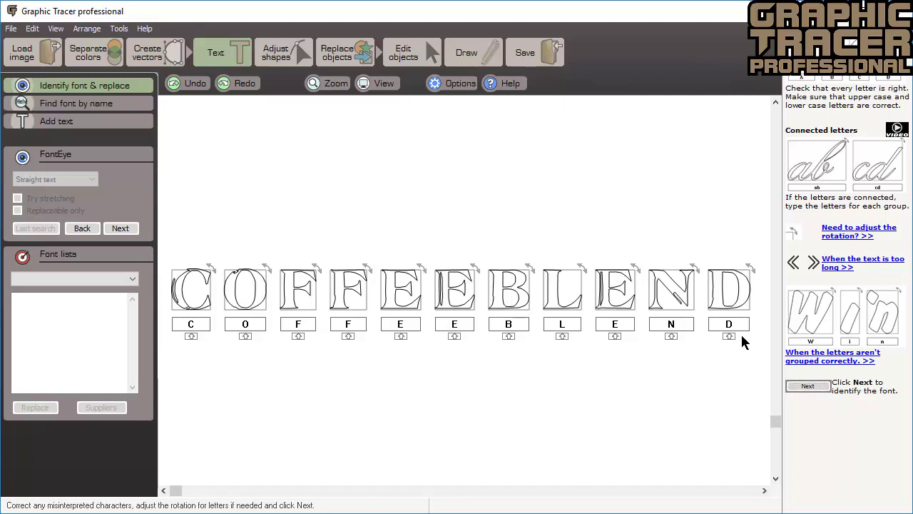
click(119, 229)
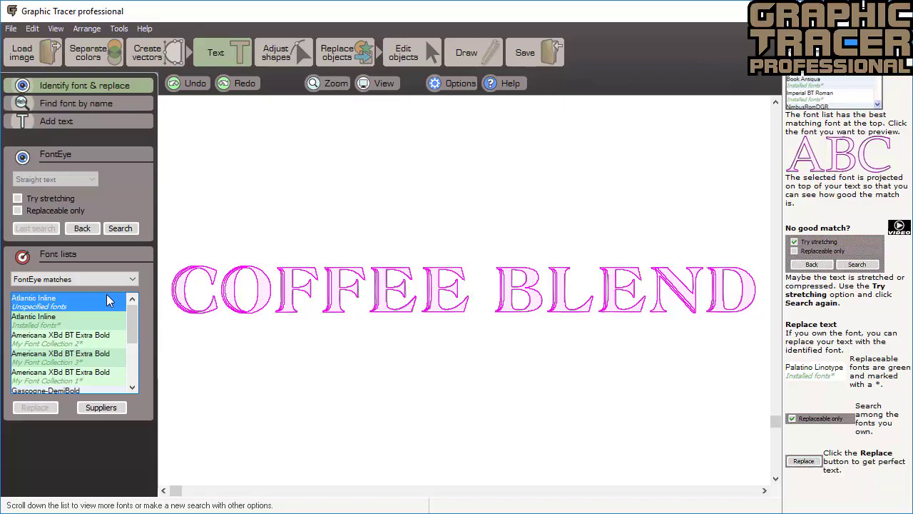
Step: Replace the COFFEE BLEND lettering with the installed Atlantic Inline font
click(35, 329)
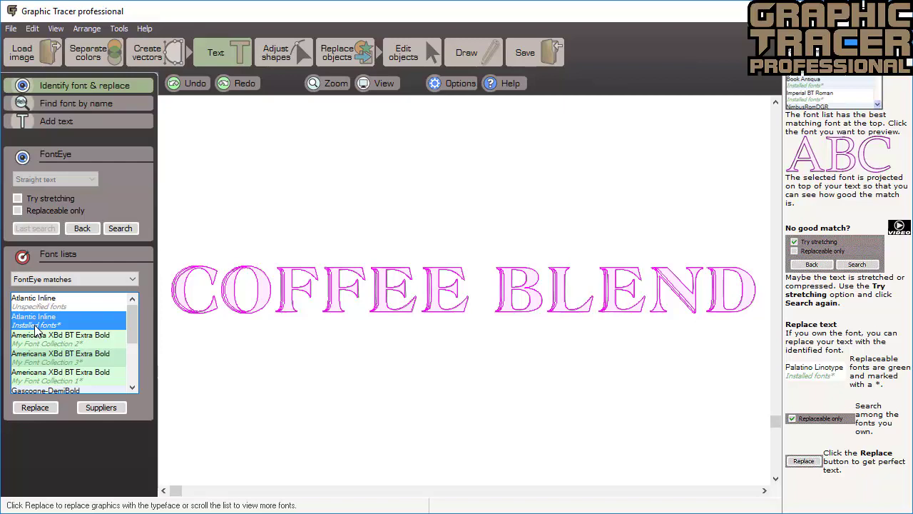
click(32, 411)
scroll(464, 296, up, 4)
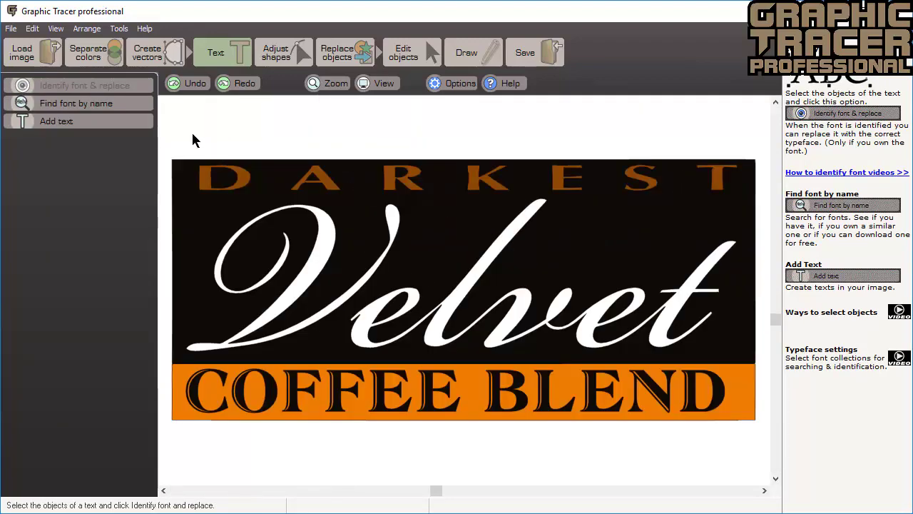
Step: Run font identification on the DARKEST lettering as straight text and preview the CayaugaSCapsSSK Italic and CayaugaSCapsSSi Italic matches
drag(181, 127, 749, 207)
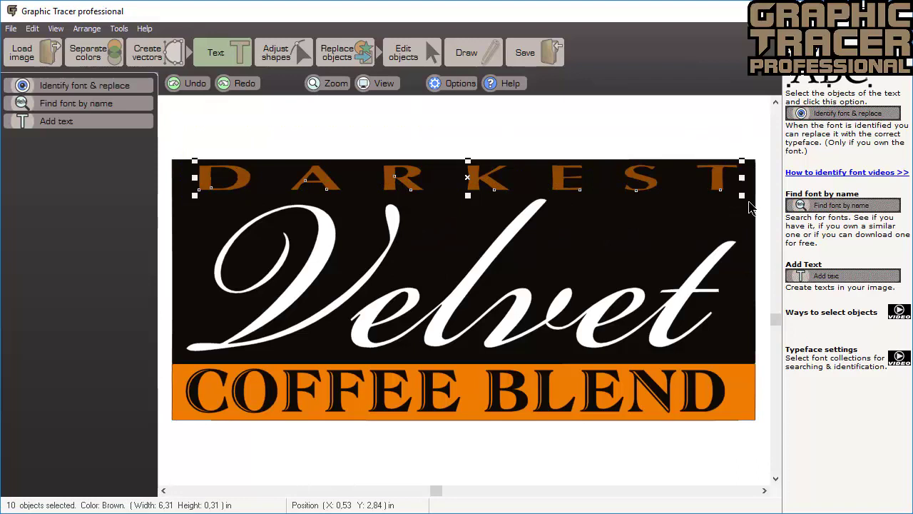
click(131, 88)
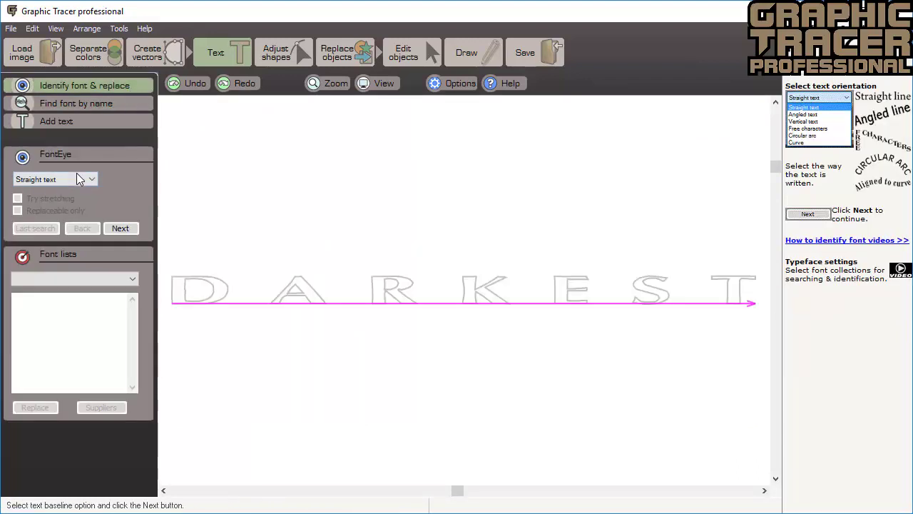
click(131, 227)
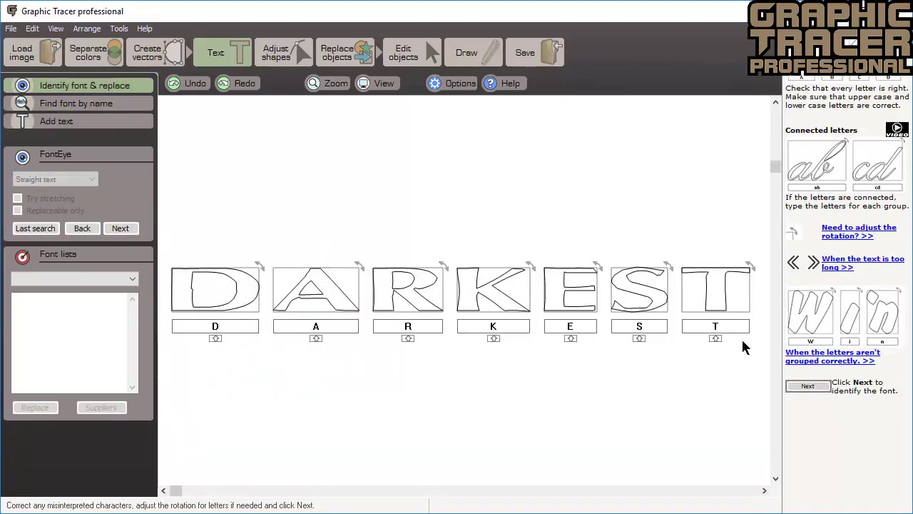
click(119, 229)
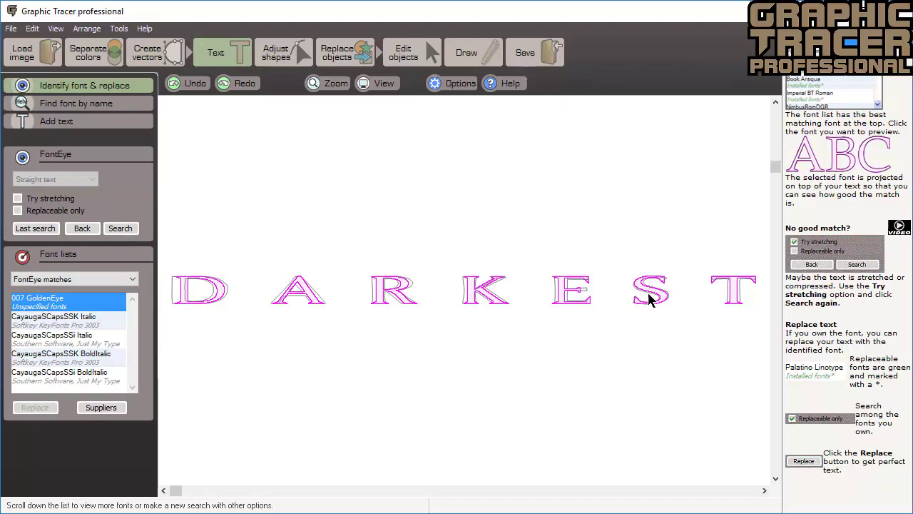
click(80, 321)
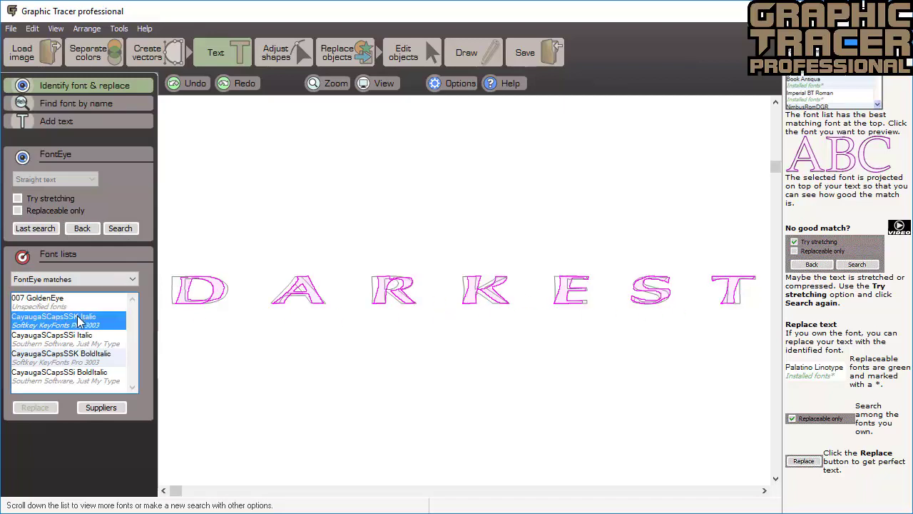
click(78, 339)
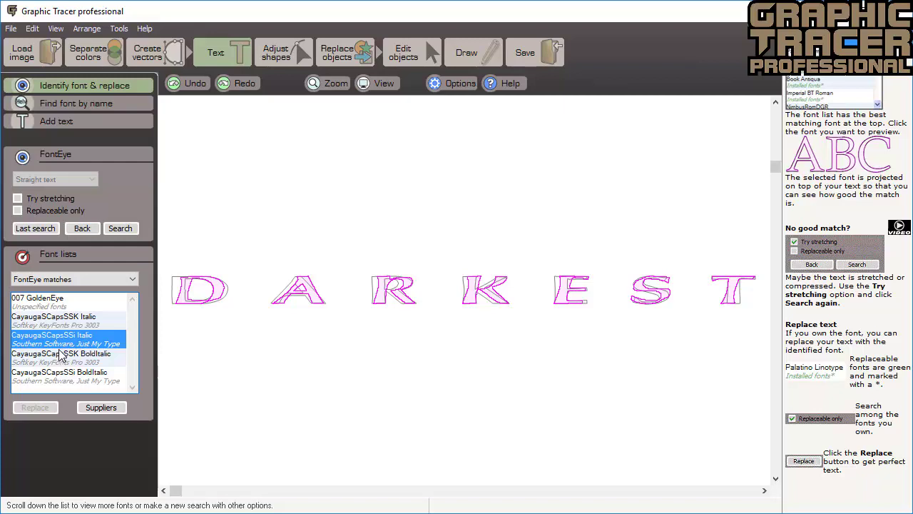
Step: Search again for the DARKEST font with stretching allowed and replace the lettering with the installed Optimum Bold, expanded 215 %
click(18, 199)
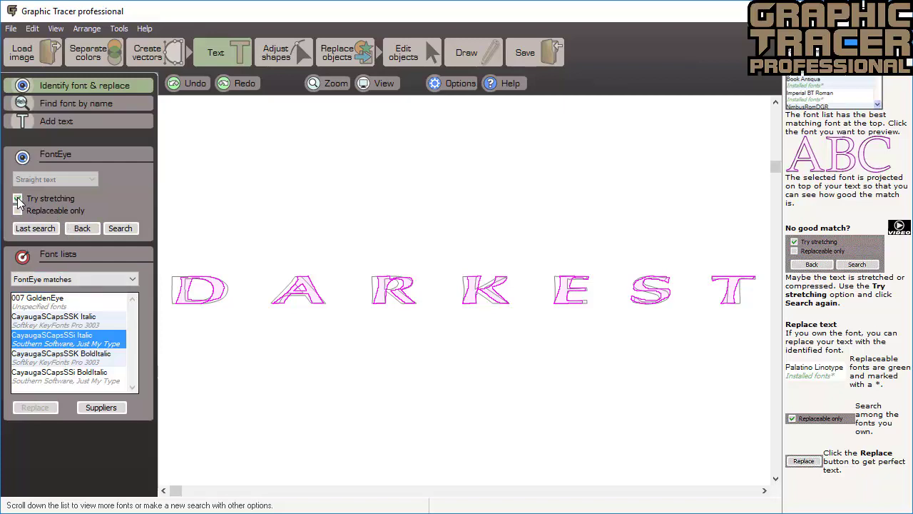
click(127, 231)
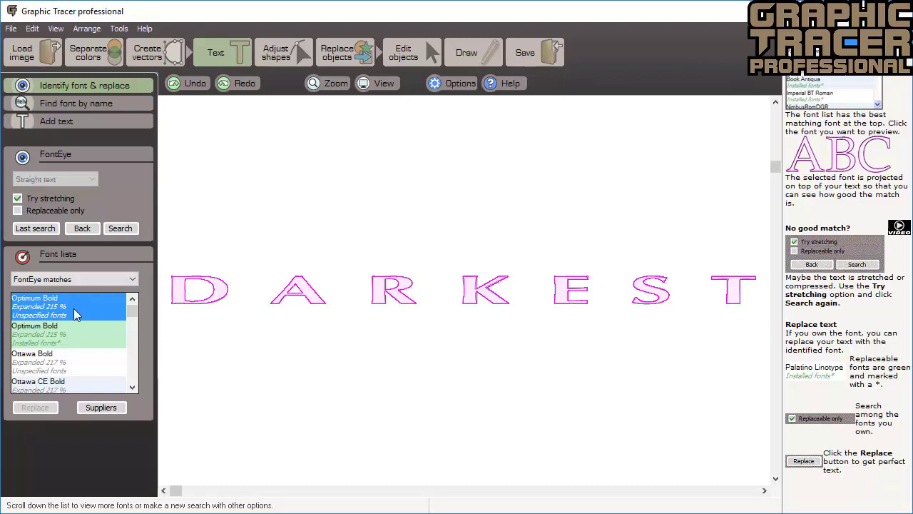
click(43, 343)
click(36, 408)
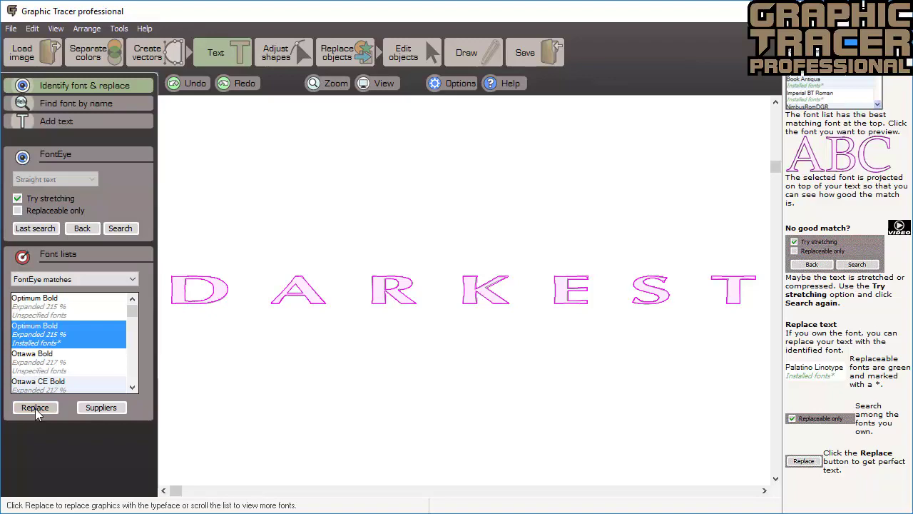
scroll(390, 191, up, 4)
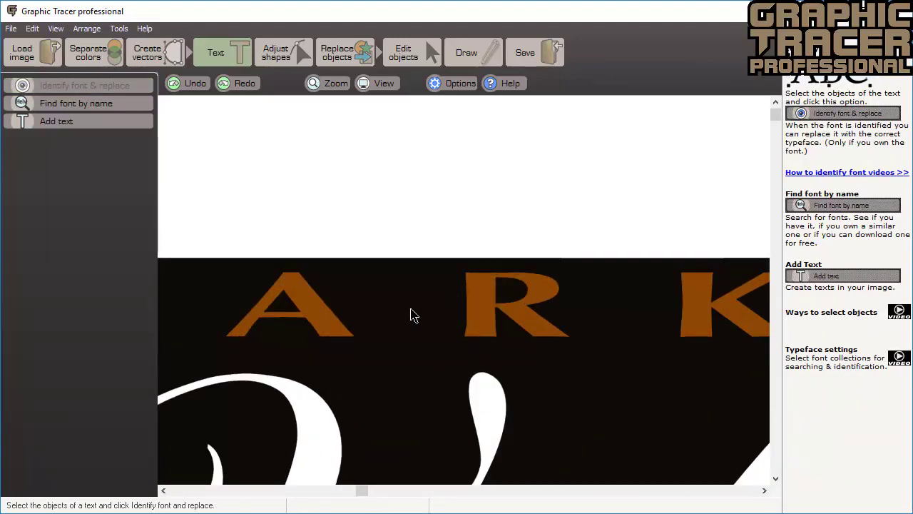
Step: Identify the Velvet script's font as straight text, with letter groups V and elvet, and replace it with the installed Bickham Script Pro
scroll(546, 329, down, 4)
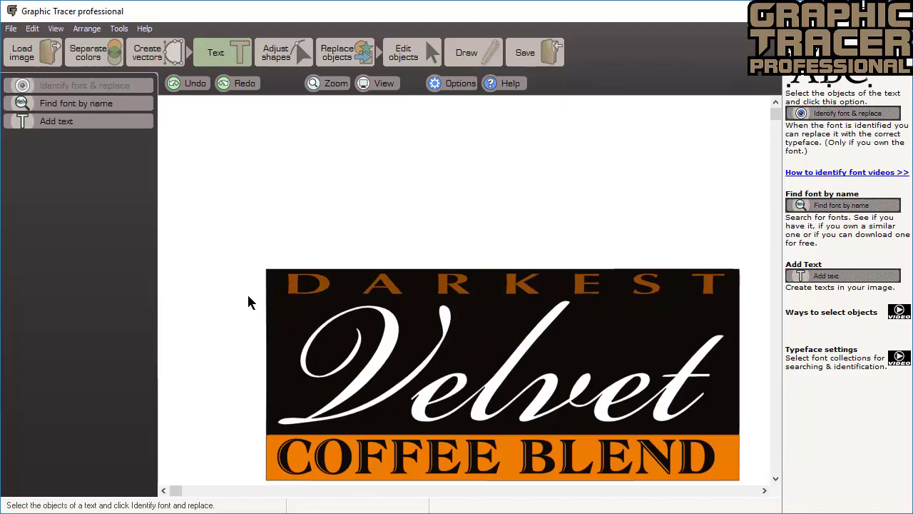
drag(249, 295, 760, 432)
click(109, 85)
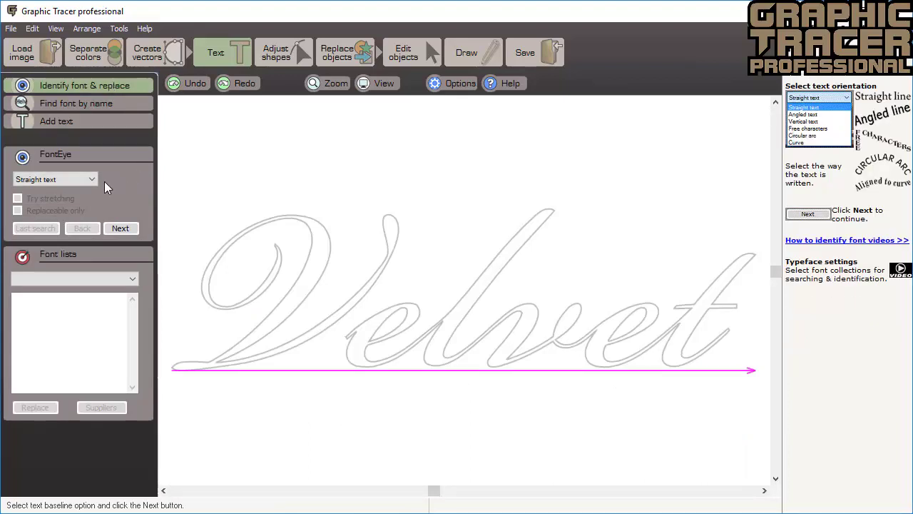
click(117, 229)
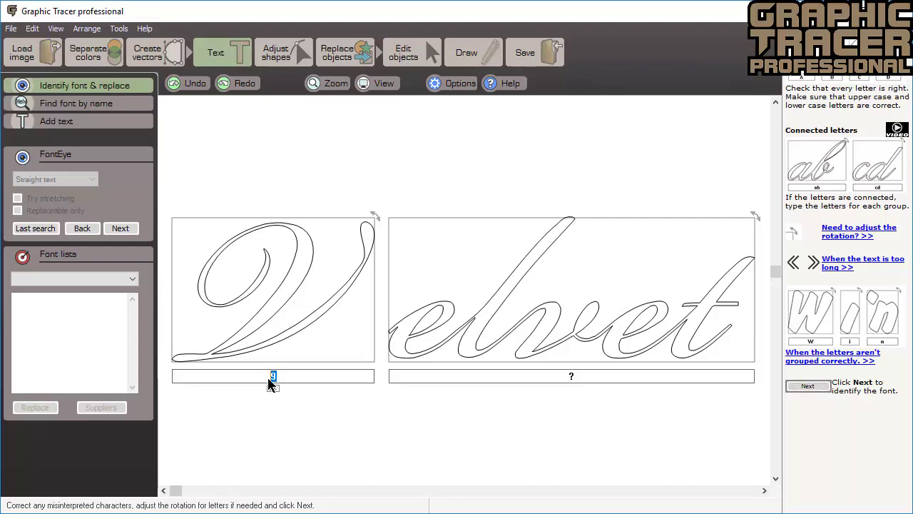
click(271, 375)
text(V)
key(BackSpace)
text(elvet)
click(120, 227)
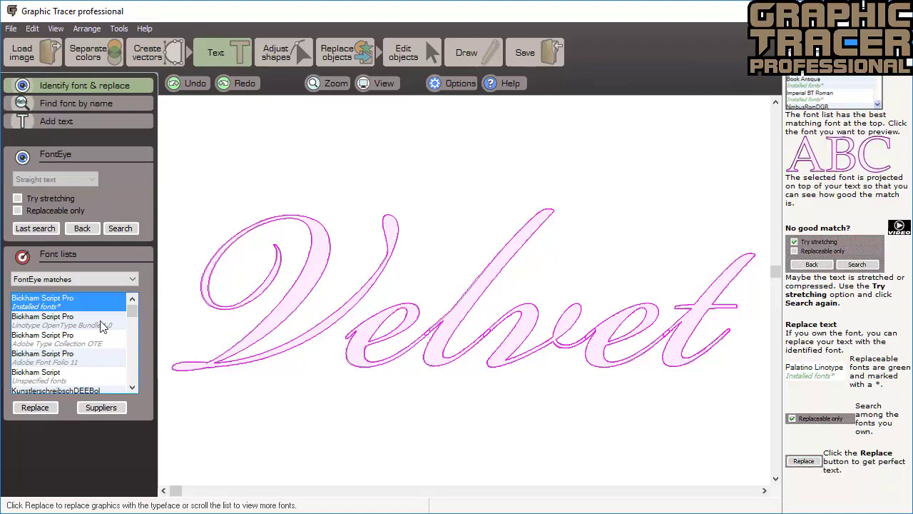
click(34, 407)
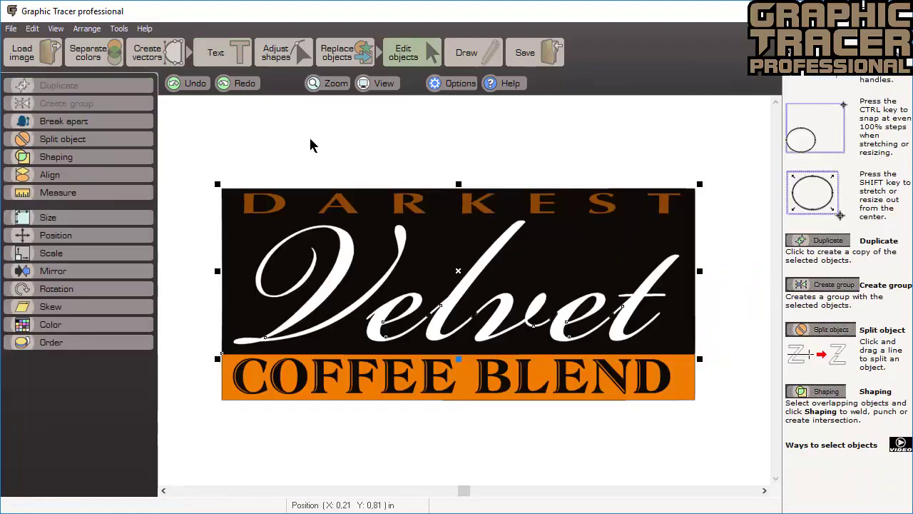